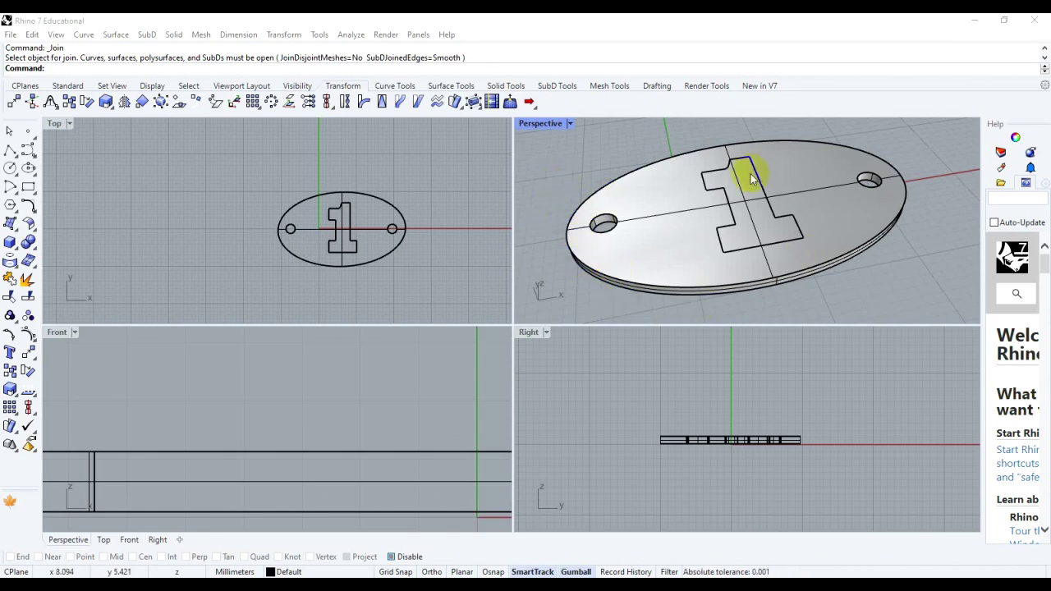
- Leave the G-code preview for the Prepare workspace, choose filament 2 and select the oval tag
{"action": "left_click", "coordinate": [891, 298]}
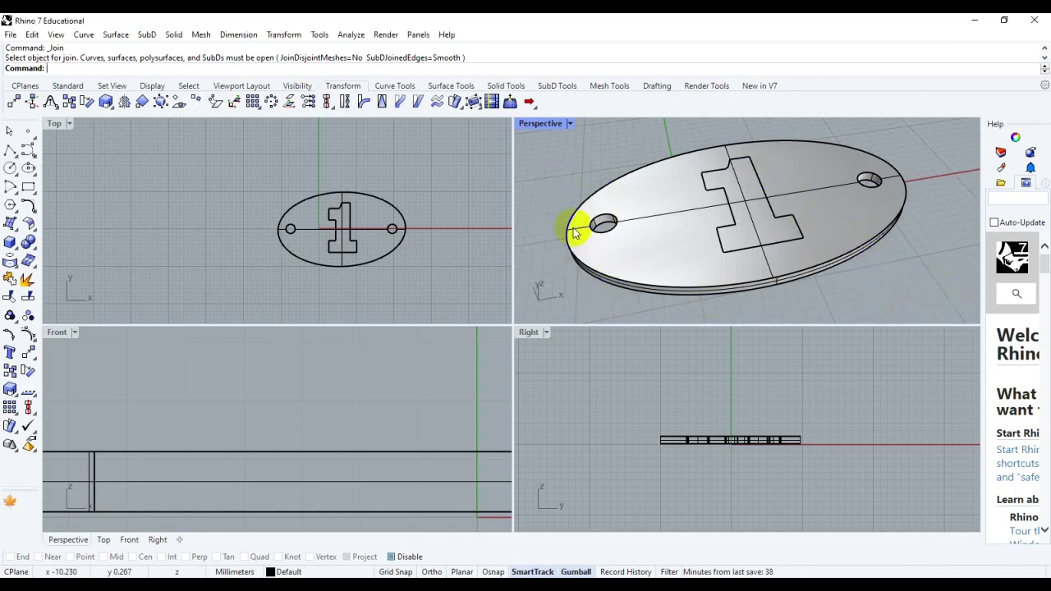
{"action": "right_click_drag", "start_coordinate": [575, 233], "coordinate": [633, 266]}
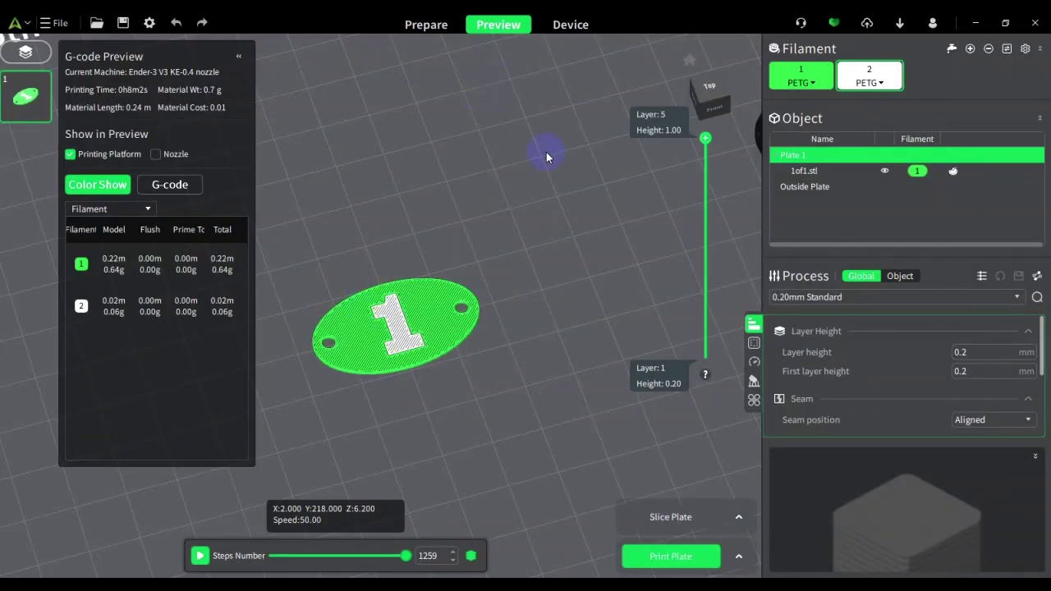
{"action": "left_click", "coordinate": [426, 24]}
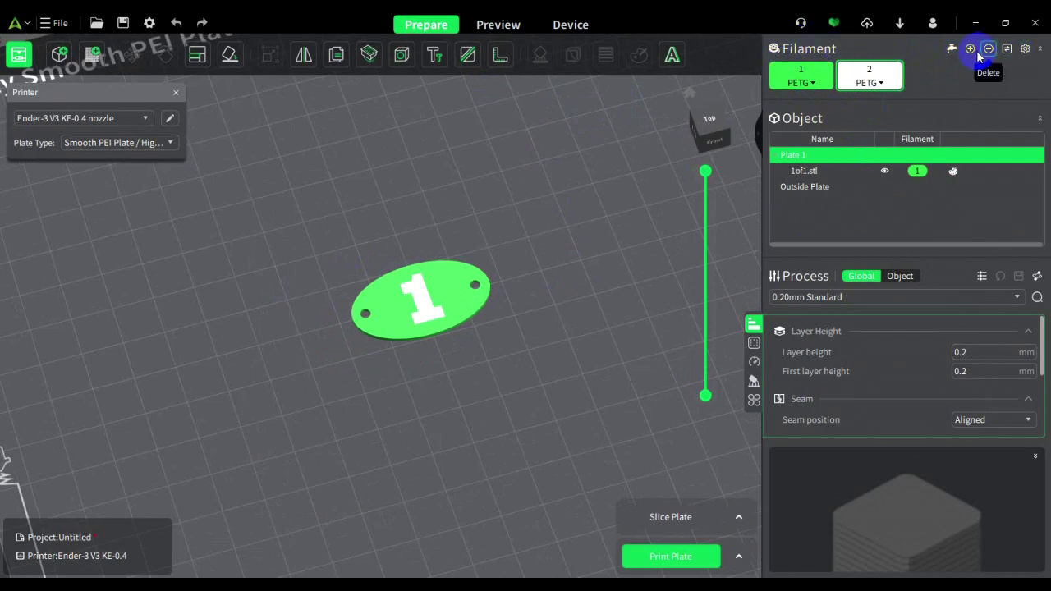
{"action": "left_click", "coordinate": [891, 72]}
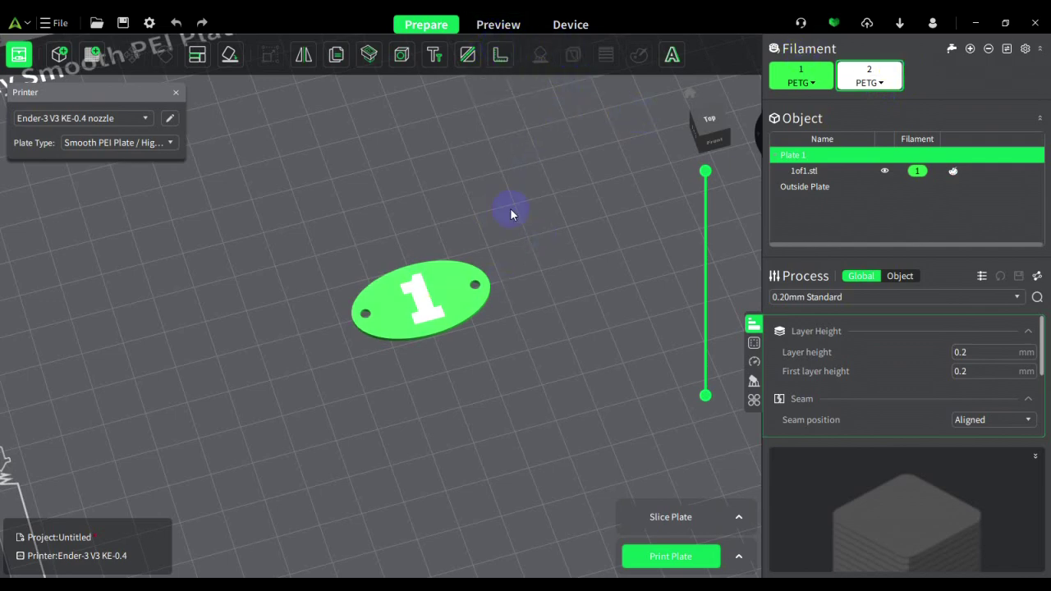
{"action": "left_click", "coordinate": [440, 292]}
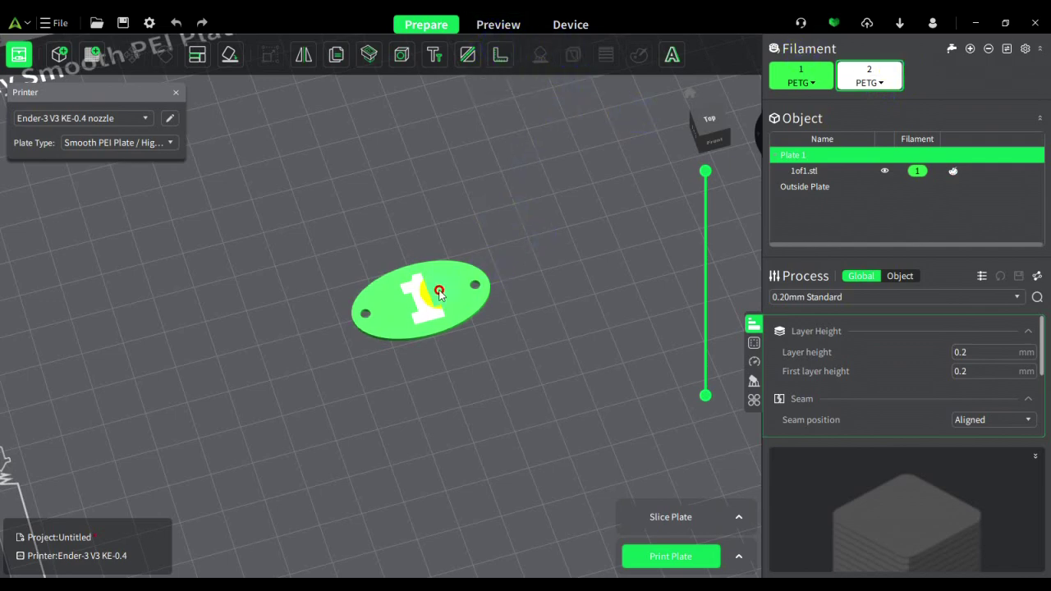
- Fill the raised 1 on the tag with filament 2 using the colour painting tool
{"action": "left_click", "coordinate": [639, 54]}
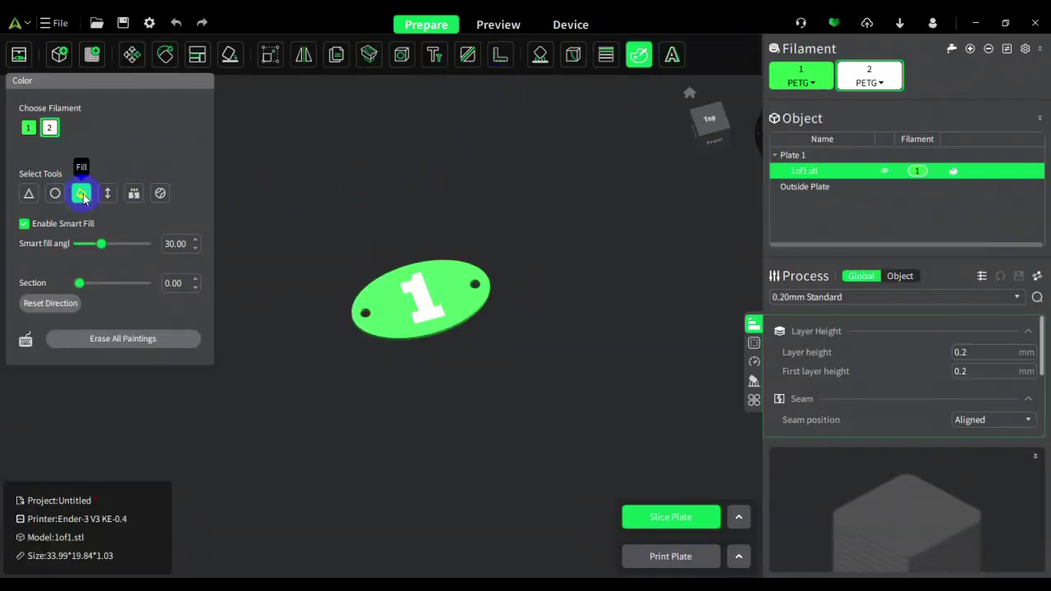
{"action": "left_click", "coordinate": [421, 302]}
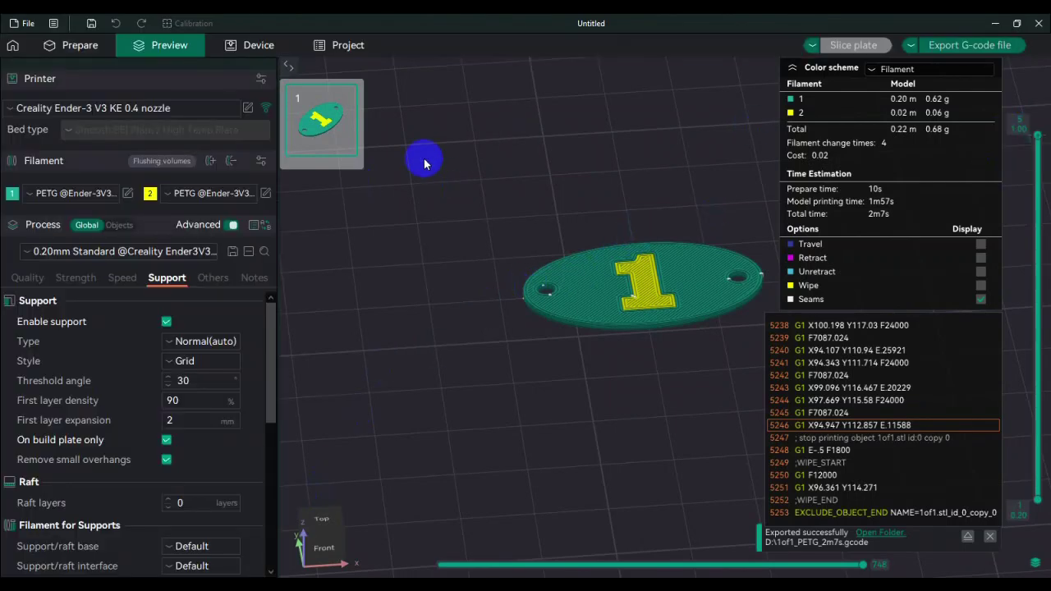
- Zoom and tilt the sliced preview to inspect the green tag and yellow 1
{"action": "mouse_move", "coordinate": [1039, 156]}
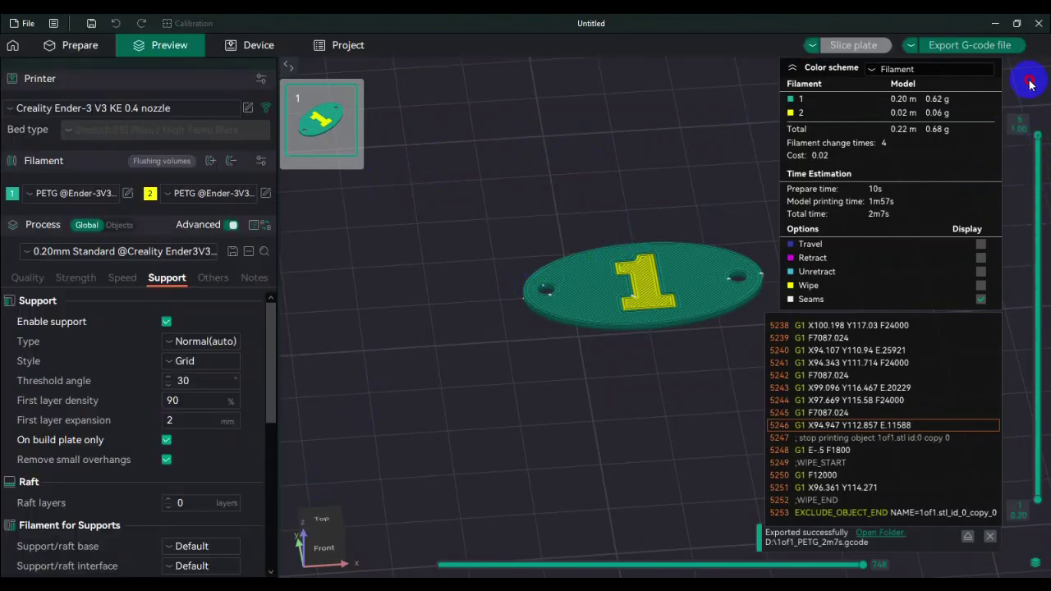
{"action": "scroll", "coordinate": [578, 225], "scroll_direction": "down", "scroll_amount": 2}
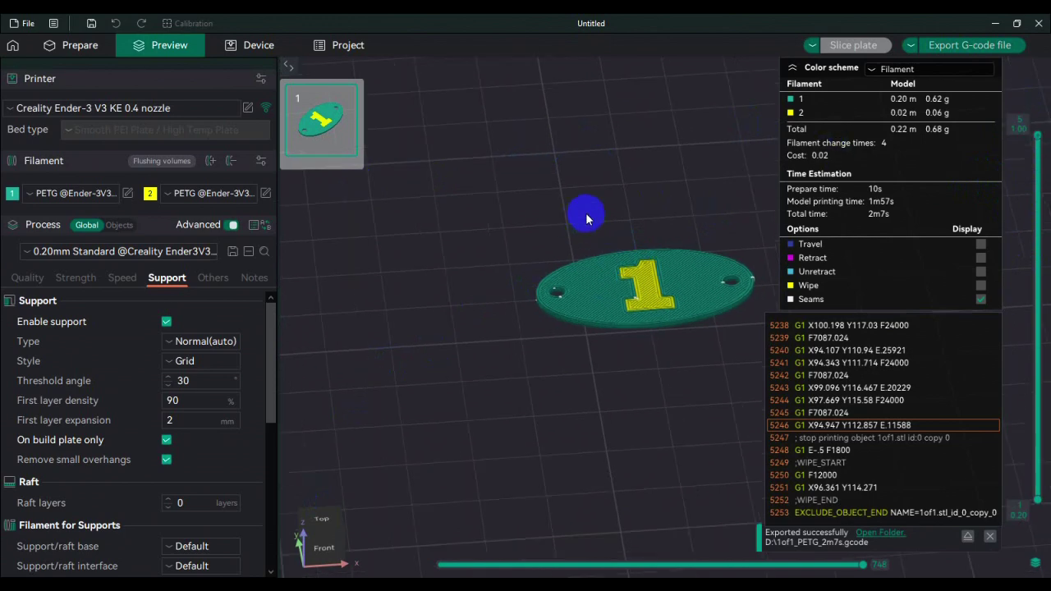
{"action": "scroll", "coordinate": [501, 241], "scroll_direction": "up", "scroll_amount": 3}
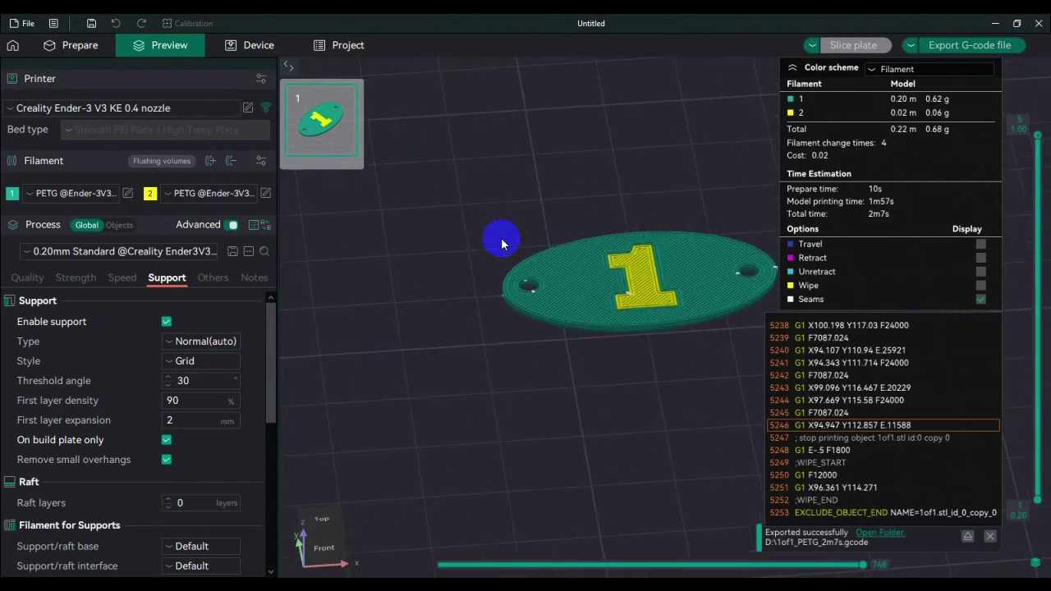
{"action": "mouse_move", "coordinate": [673, 197]}
{"action": "left_mouse_down"}
{"action": "mouse_move", "coordinate": [688, 175]}
{"action": "mouse_move", "coordinate": [657, 195]}
{"action": "mouse_move", "coordinate": [681, 156]}
{"action": "mouse_move", "coordinate": [694, 178]}
{"action": "mouse_move", "coordinate": [685, 188]}
{"action": "left_mouse_up"}
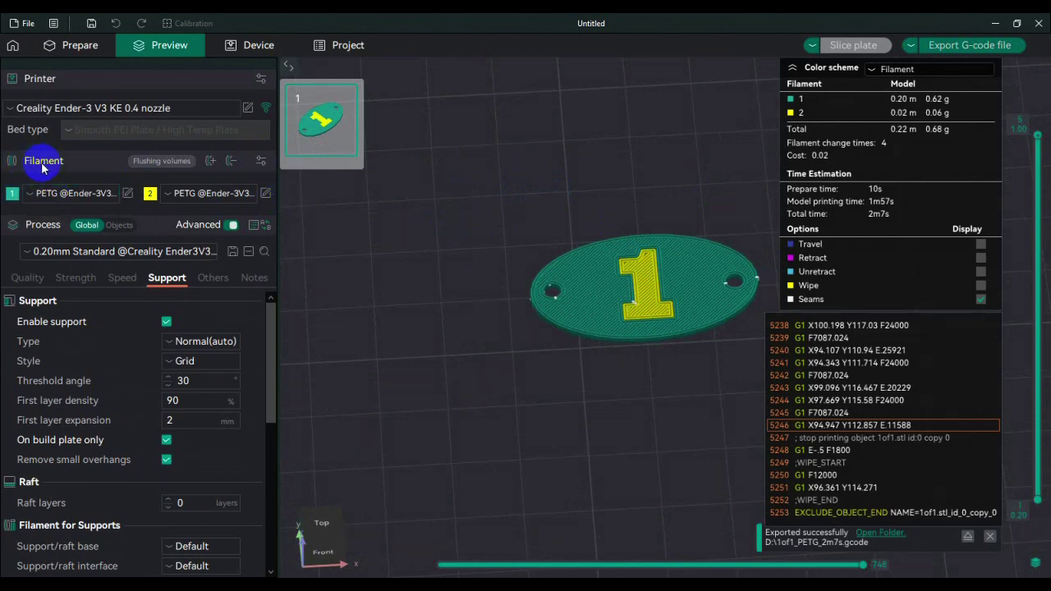
- Add filaments 3 and 4, then open and close filament 4's settings and colour choice unchanged
{"action": "left_click", "coordinate": [212, 161]}
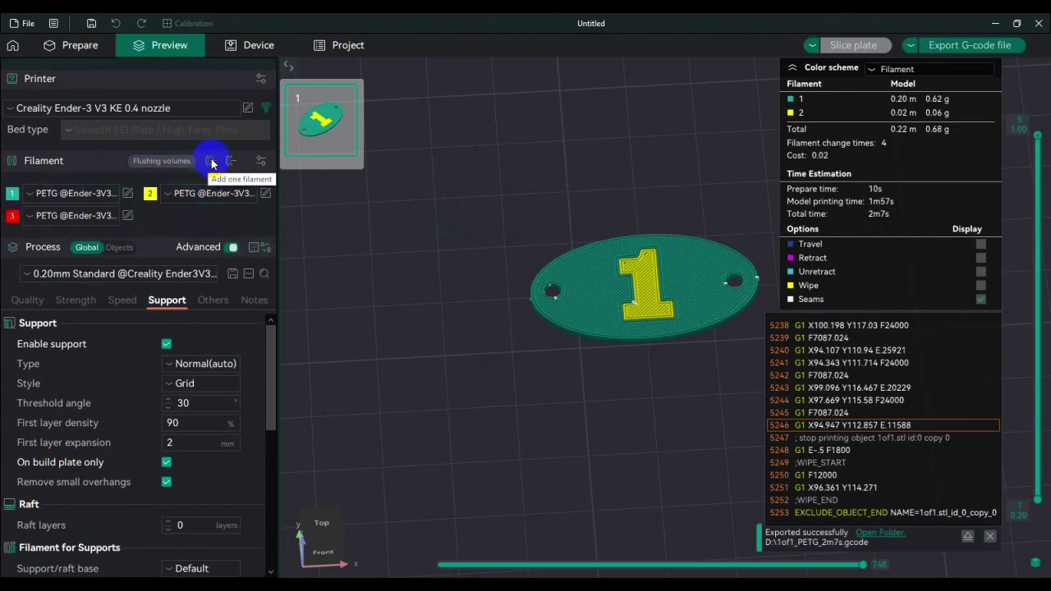
{"action": "left_click", "coordinate": [211, 162]}
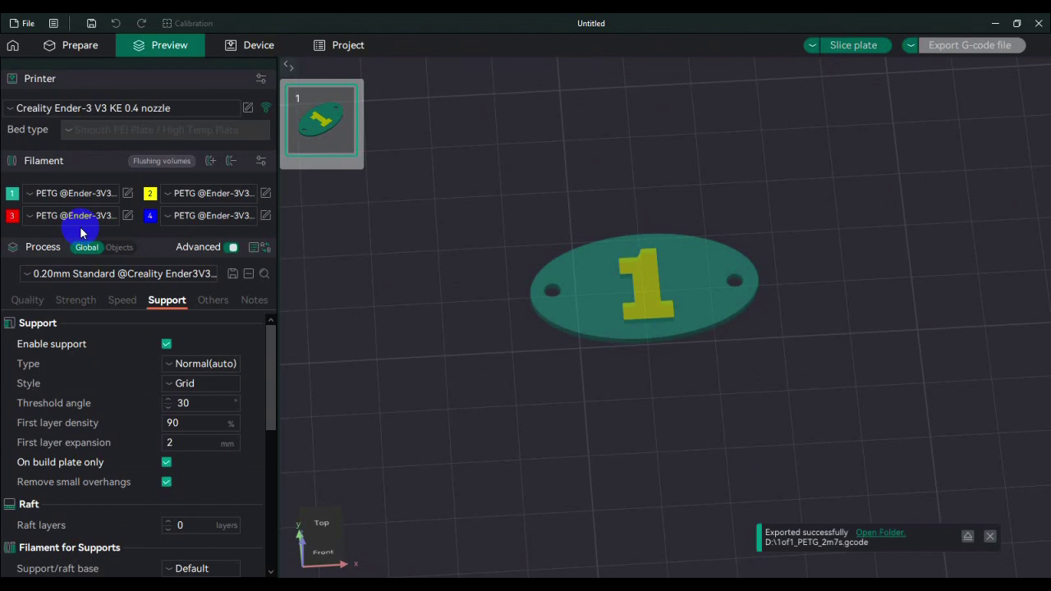
{"action": "left_click", "coordinate": [266, 216]}
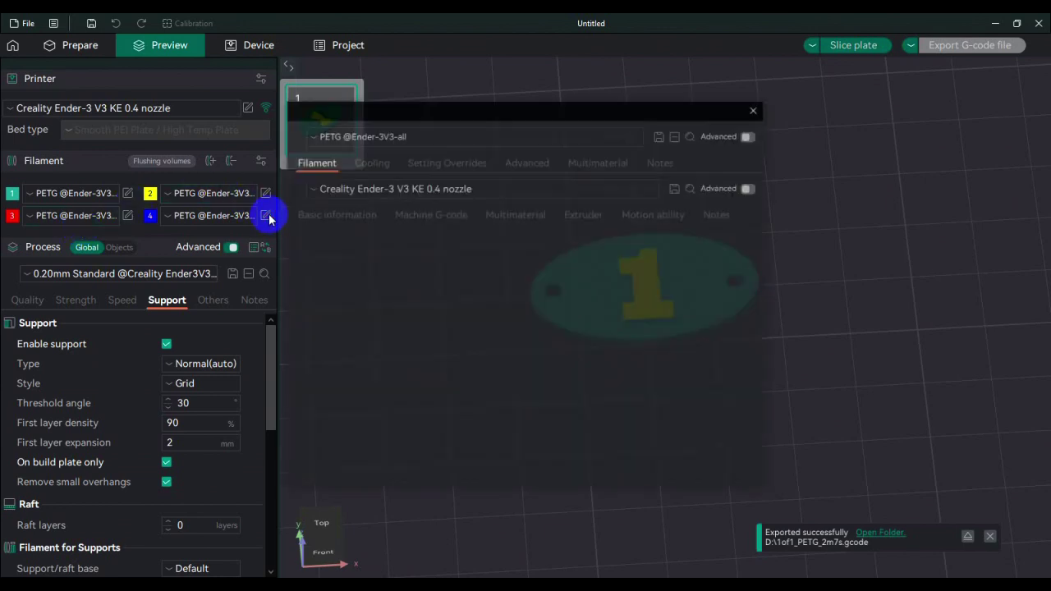
{"action": "left_click", "coordinate": [756, 107]}
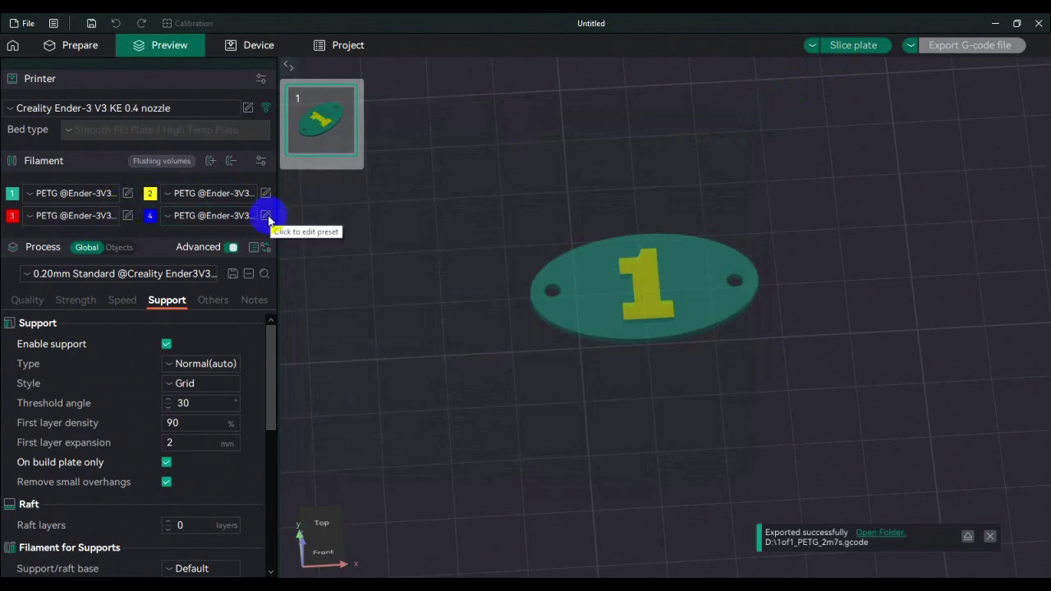
{"action": "left_click", "coordinate": [147, 216]}
{"action": "left_click", "coordinate": [154, 220]}
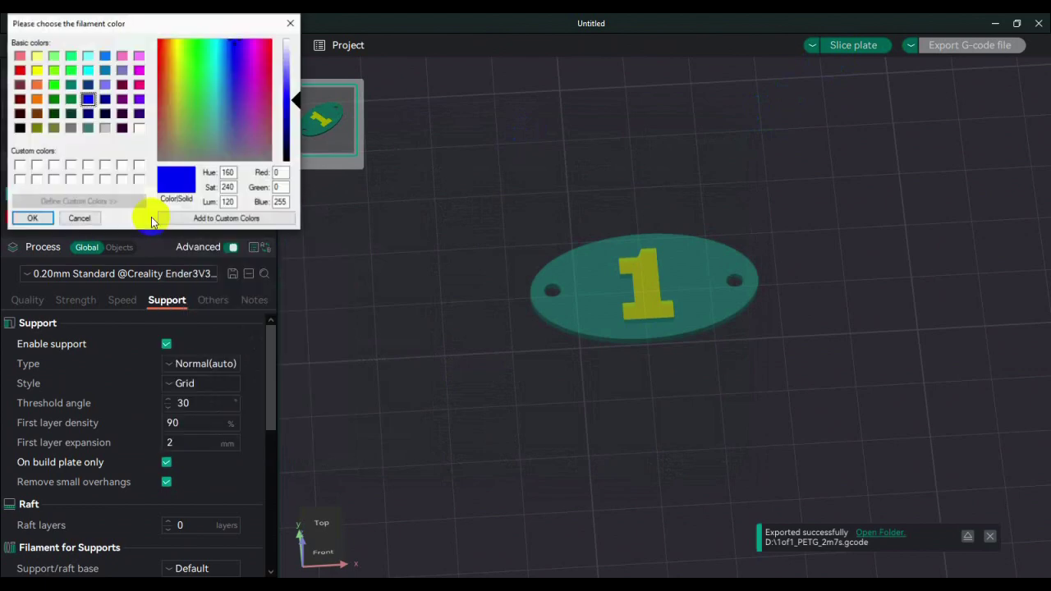
{"action": "left_click", "coordinate": [291, 22]}
- Remove filaments 4 and 3, leaving only the green and yellow PETG filaments
{"action": "left_click", "coordinate": [154, 221]}
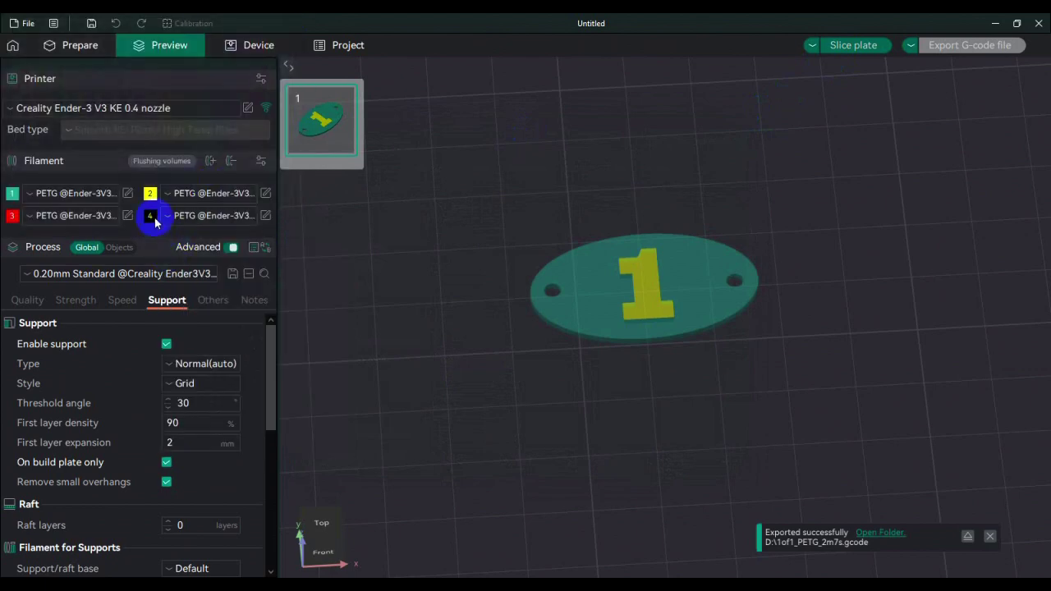
{"action": "left_click", "coordinate": [230, 161]}
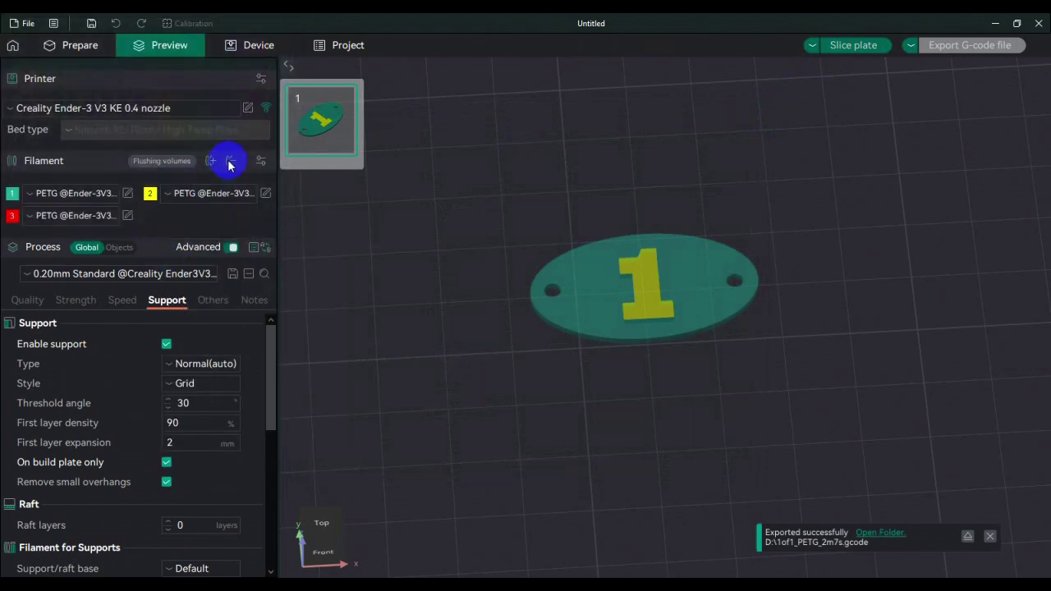
{"action": "left_click", "coordinate": [230, 162]}
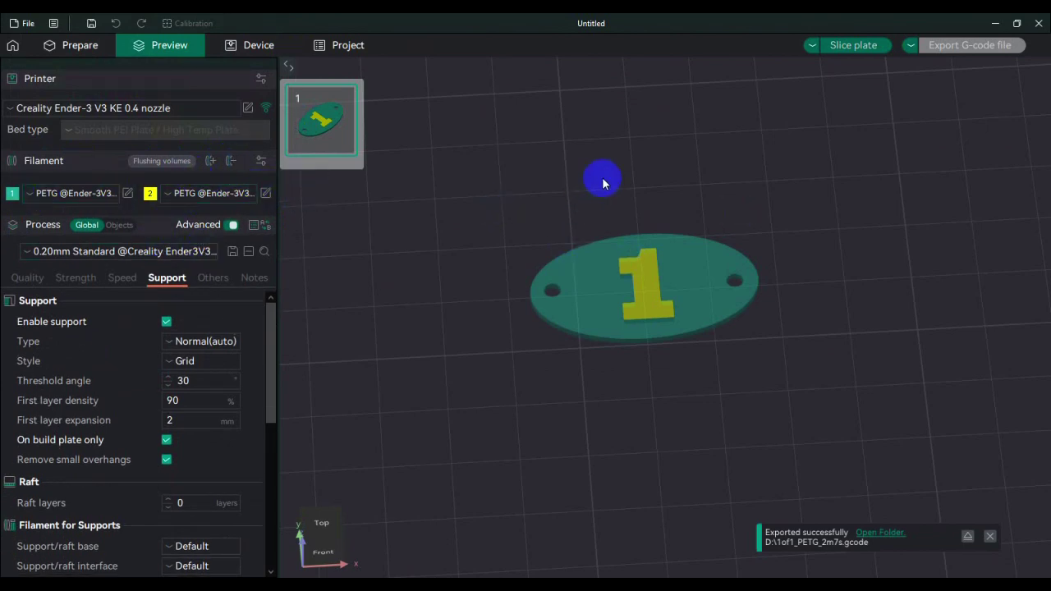
- Back on the plate, select the tag and check filament 1 and 2 preset lists without changes
{"action": "left_click", "coordinate": [67, 47]}
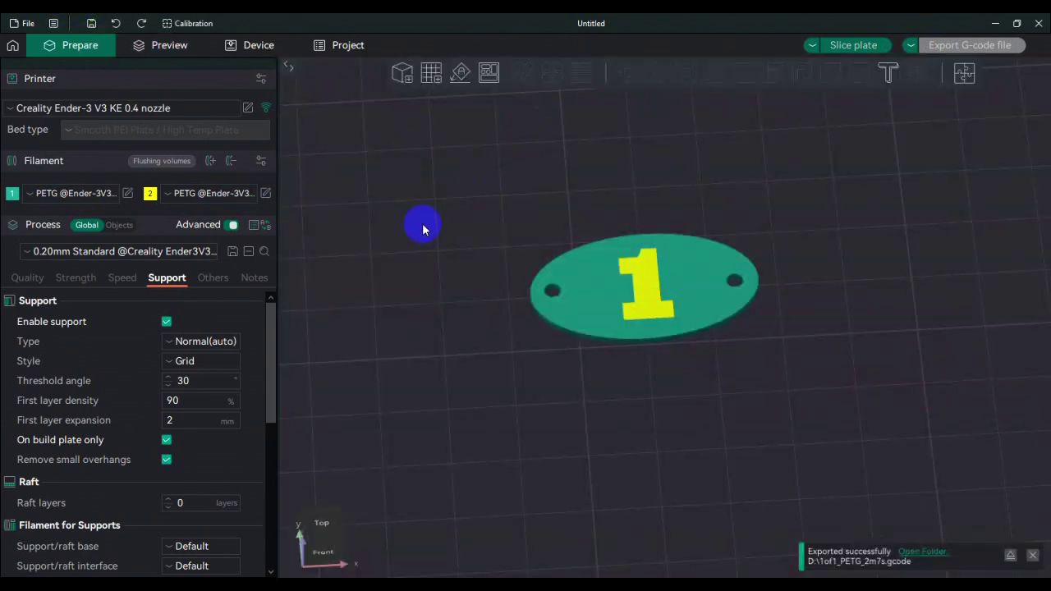
{"action": "left_click", "coordinate": [559, 274]}
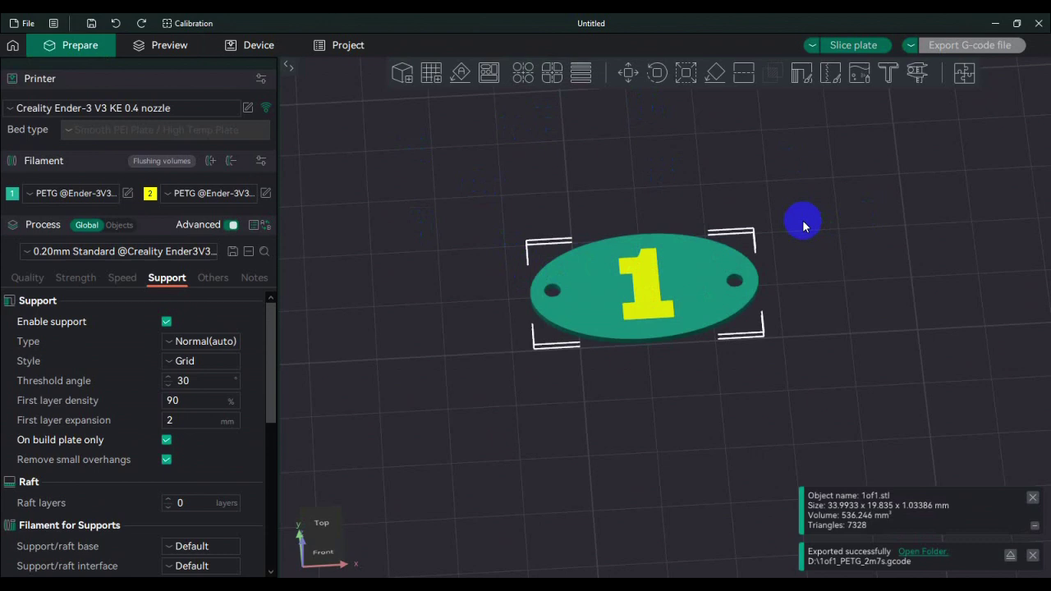
{"action": "scroll", "coordinate": [802, 219], "scroll_direction": "up", "scroll_amount": 1}
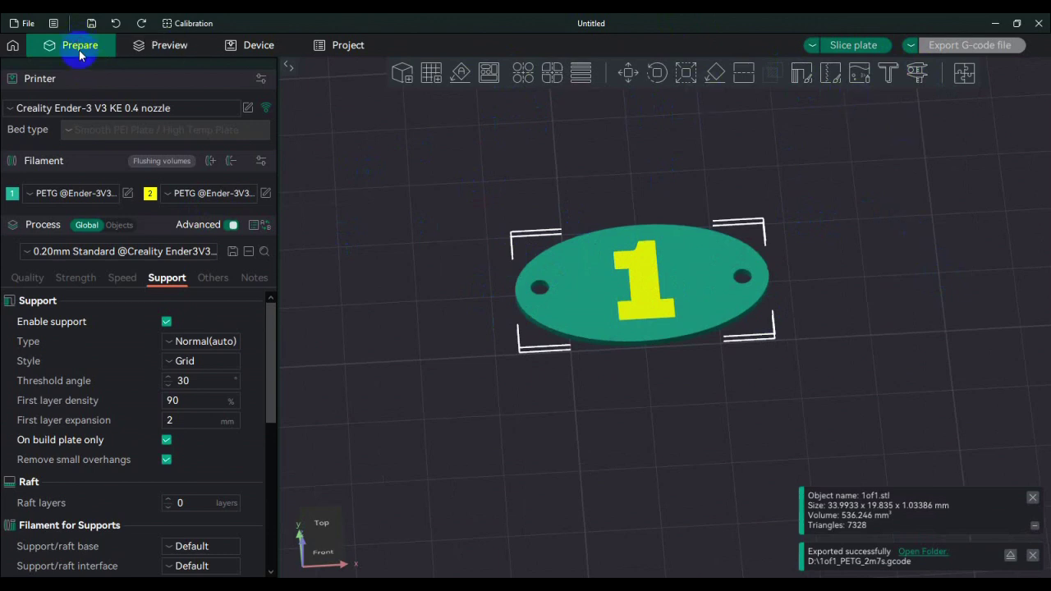
{"action": "left_click", "coordinate": [76, 193]}
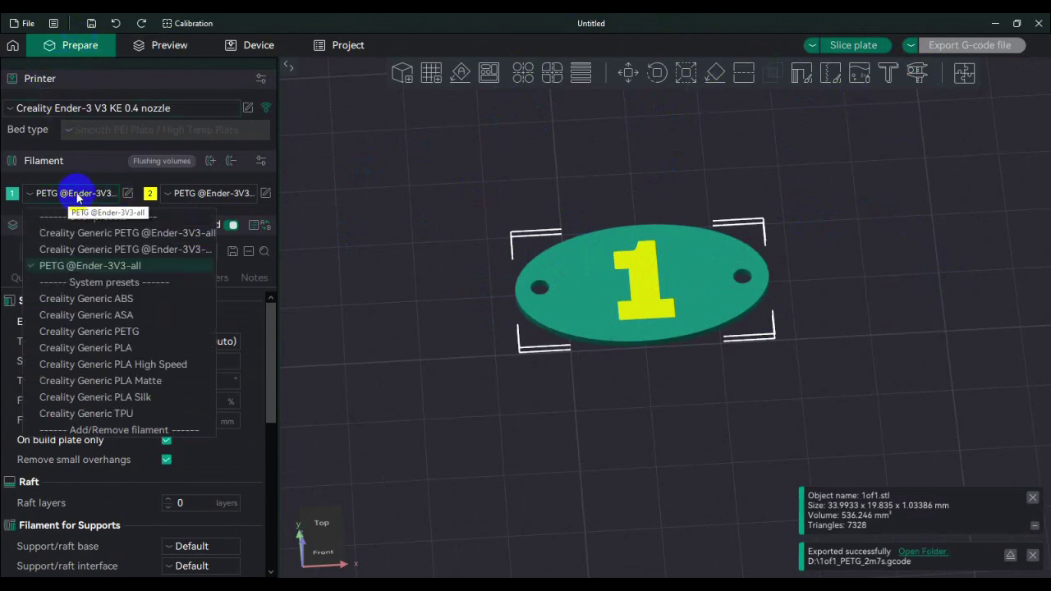
{"action": "left_click", "coordinate": [201, 192]}
{"action": "left_click", "coordinate": [664, 249]}
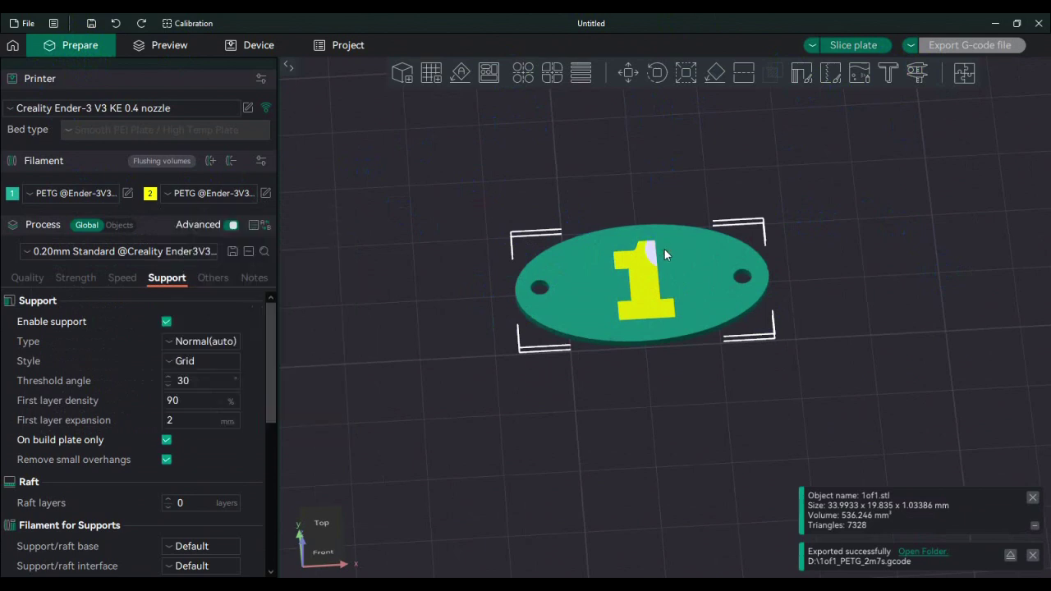
- Close the object info and export notices, reselect the tag, and show global 0.20mm Standard process settings
{"action": "left_click", "coordinate": [1033, 499]}
{"action": "left_click", "coordinate": [1033, 556]}
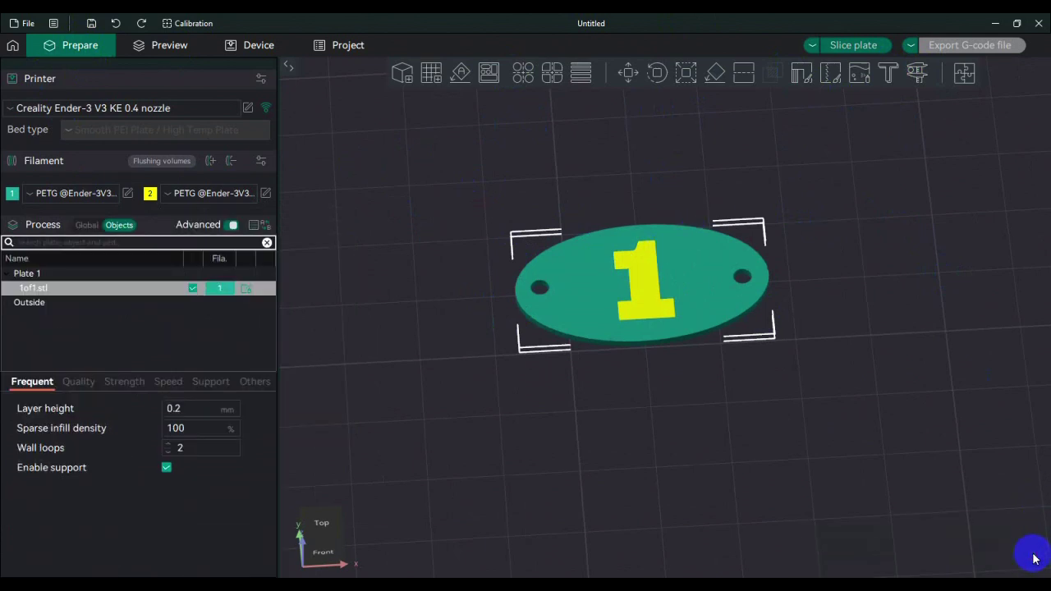
{"action": "left_click", "coordinate": [946, 155]}
{"action": "left_click", "coordinate": [540, 287]}
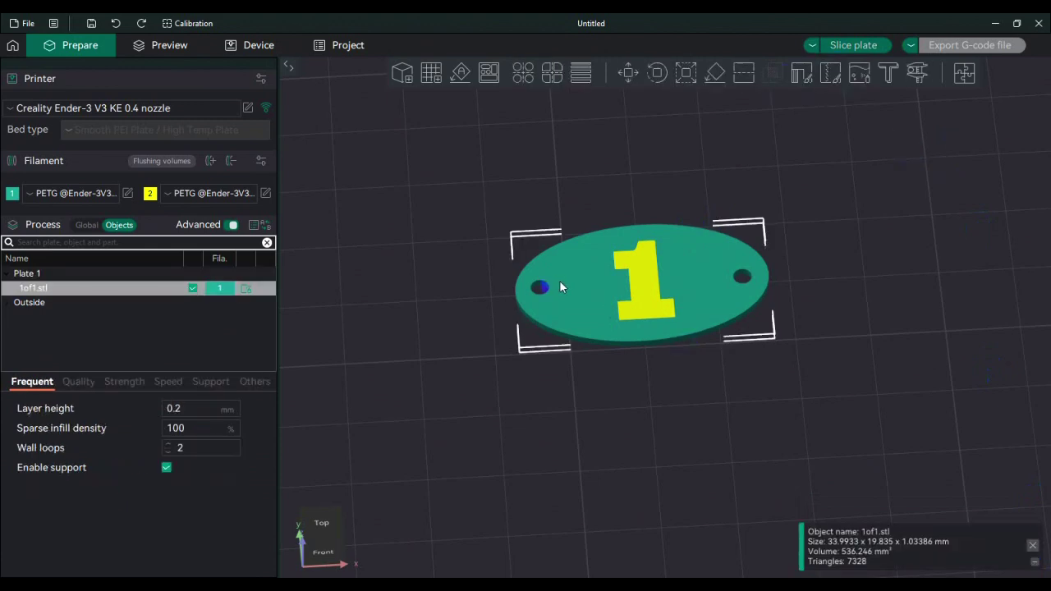
{"action": "left_click", "coordinate": [87, 226]}
{"action": "left_click", "coordinate": [83, 224]}
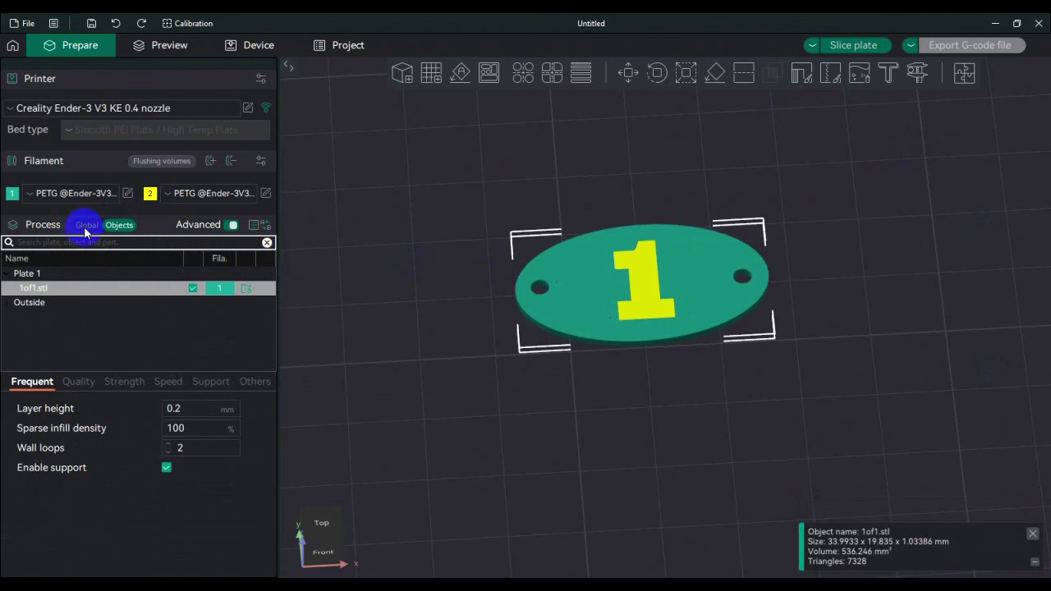
{"action": "left_click", "coordinate": [86, 227]}
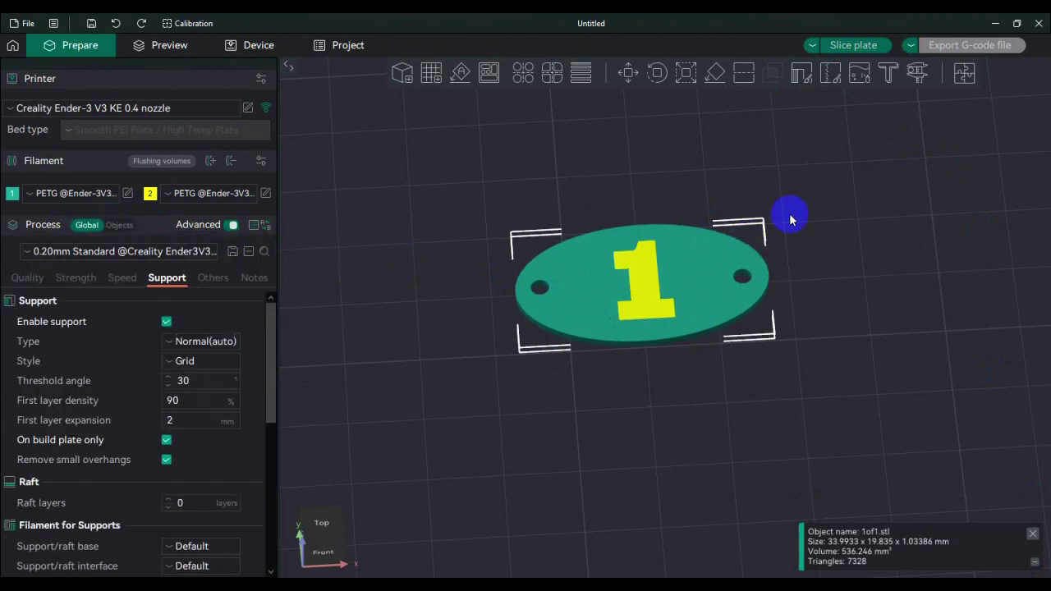
- Open colour painting on the tag with filament 2 as the paint colour and Fill as tool type
{"action": "left_click", "coordinate": [858, 75]}
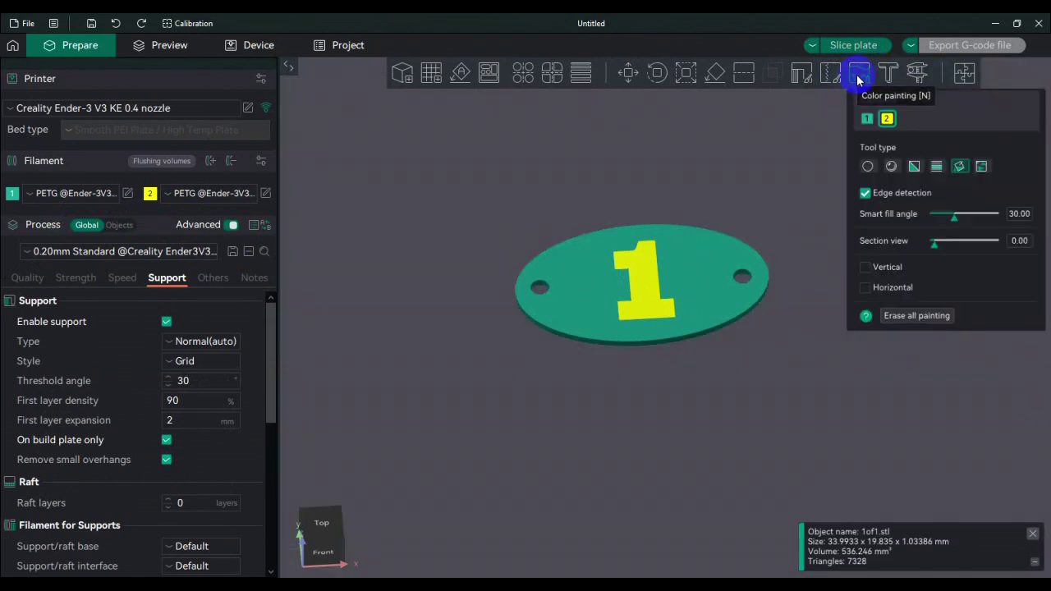
{"action": "left_click", "coordinate": [887, 119]}
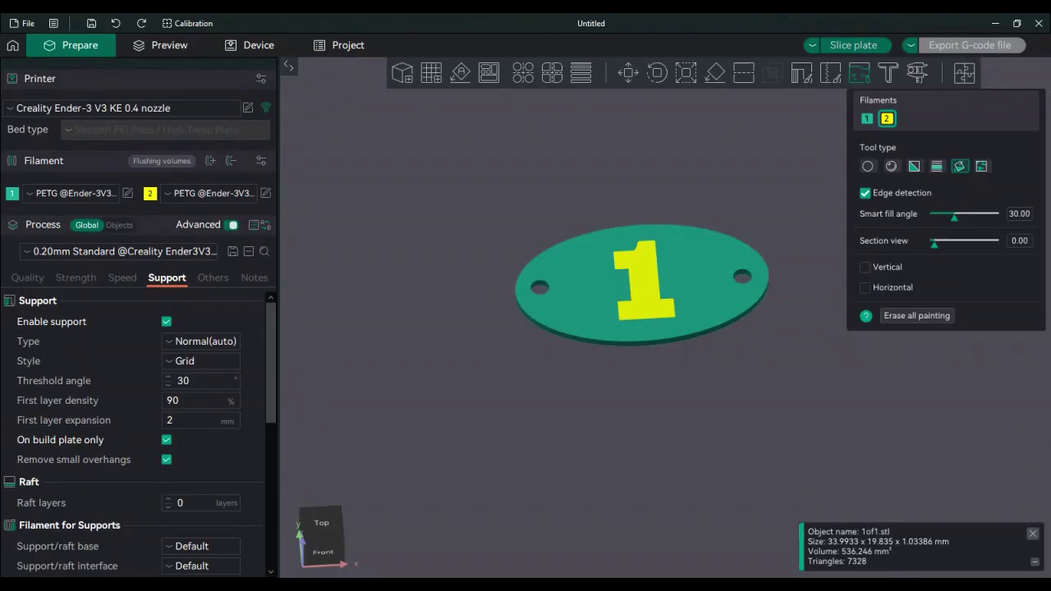
{"action": "left_click", "coordinate": [886, 120]}
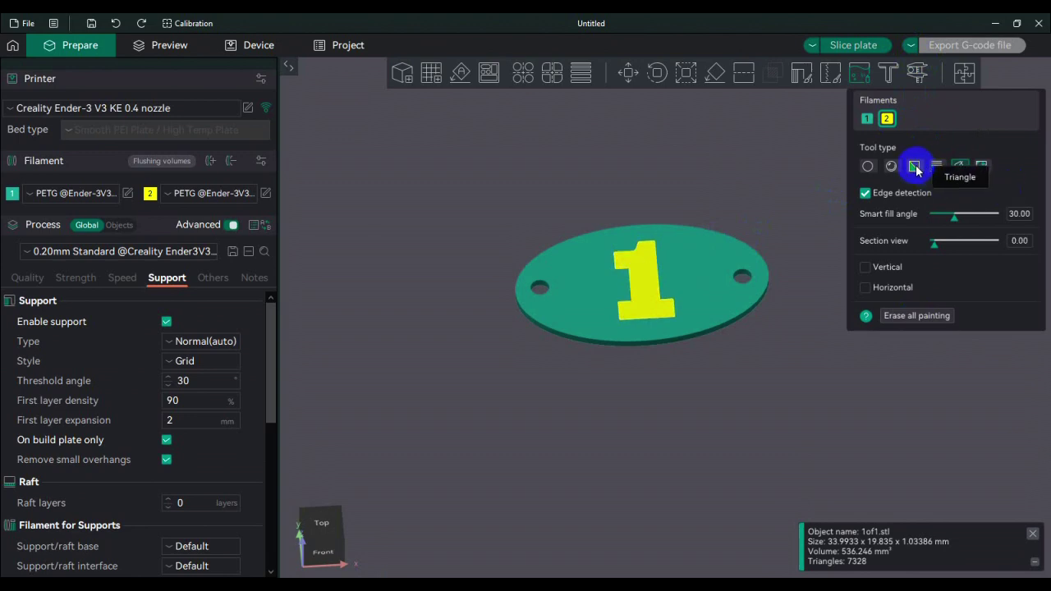
{"action": "left_click", "coordinate": [960, 167]}
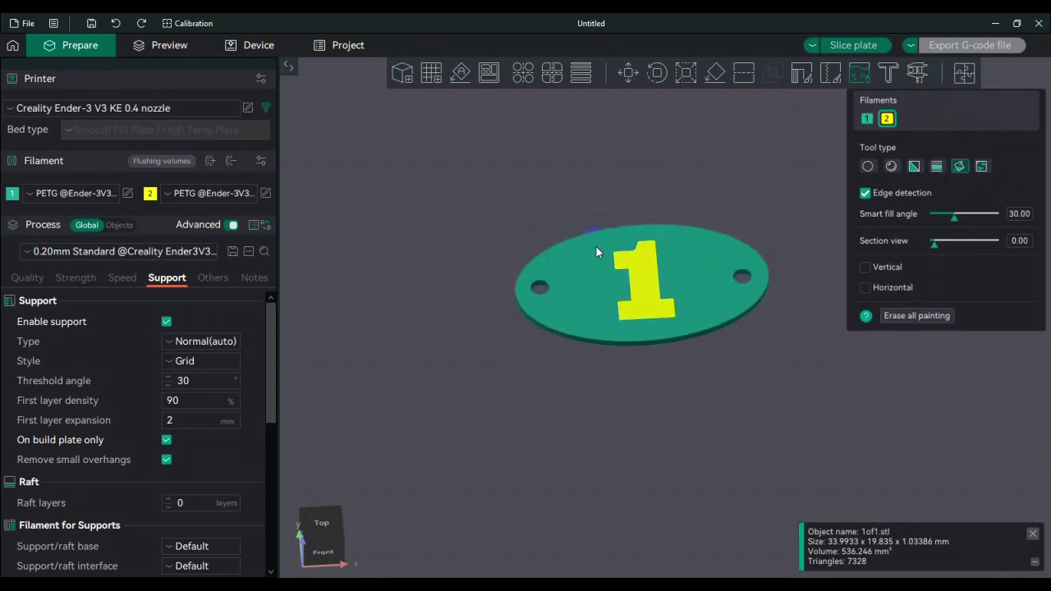
{"action": "left_click", "coordinate": [968, 186]}
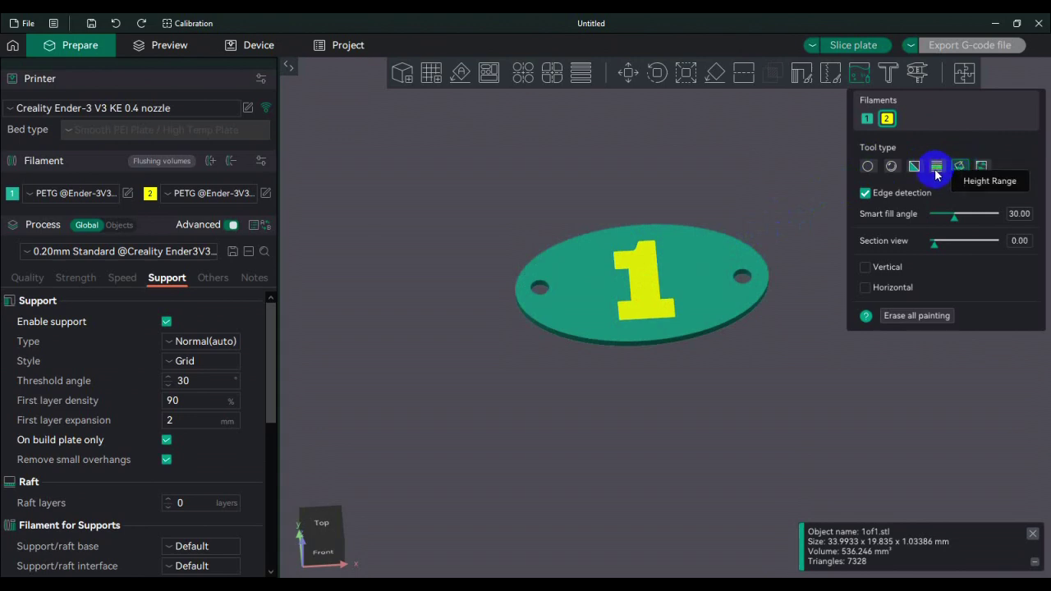
{"action": "left_click", "coordinate": [960, 171]}
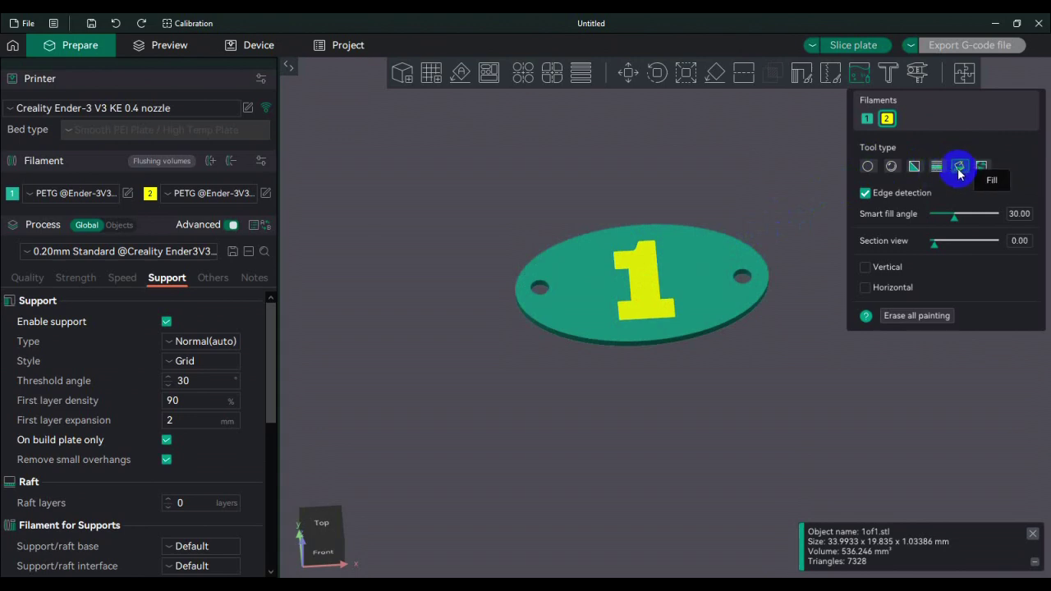
- Slice the plate, then scrub the layer slider and orbit to inspect the yellow 1 layers
{"action": "left_click", "coordinate": [852, 46]}
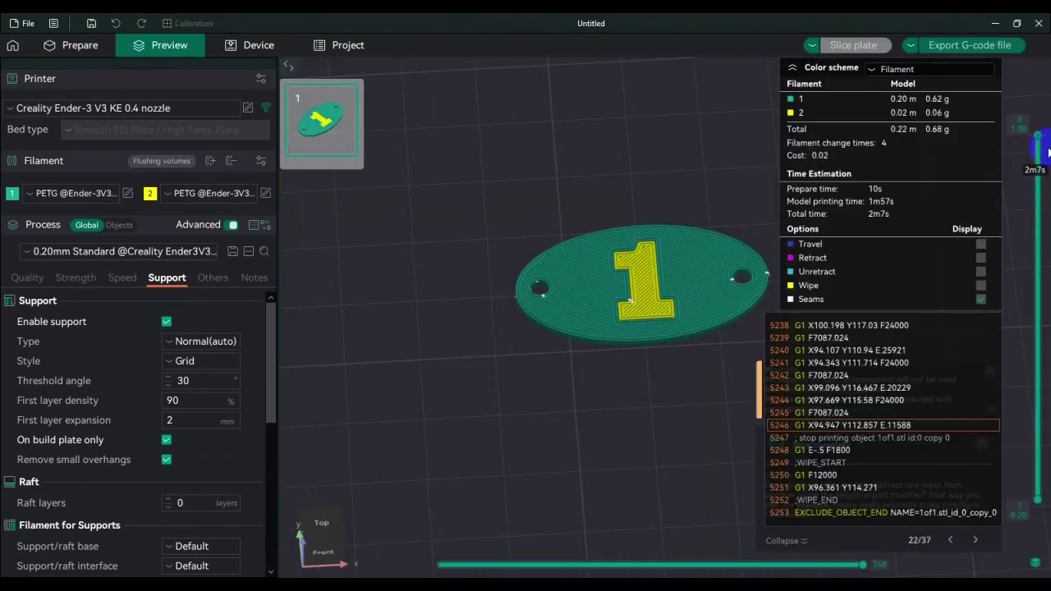
{"action": "left_click_drag", "start_coordinate": [1046, 178], "coordinate": [1046, 506]}
{"action": "left_click_drag", "start_coordinate": [1043, 456], "coordinate": [1044, 353]}
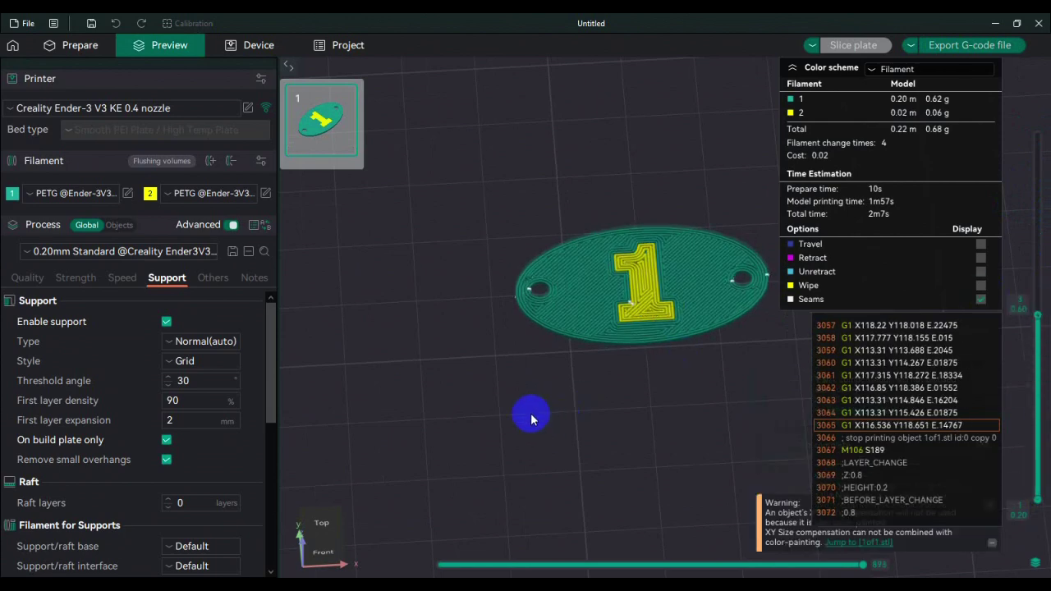
{"action": "mouse_move", "coordinate": [531, 419]}
{"action": "left_mouse_down"}
{"action": "mouse_move", "coordinate": [563, 368]}
{"action": "mouse_move", "coordinate": [558, 387]}
{"action": "mouse_move", "coordinate": [525, 403]}
{"action": "mouse_move", "coordinate": [531, 418]}
{"action": "left_mouse_up"}
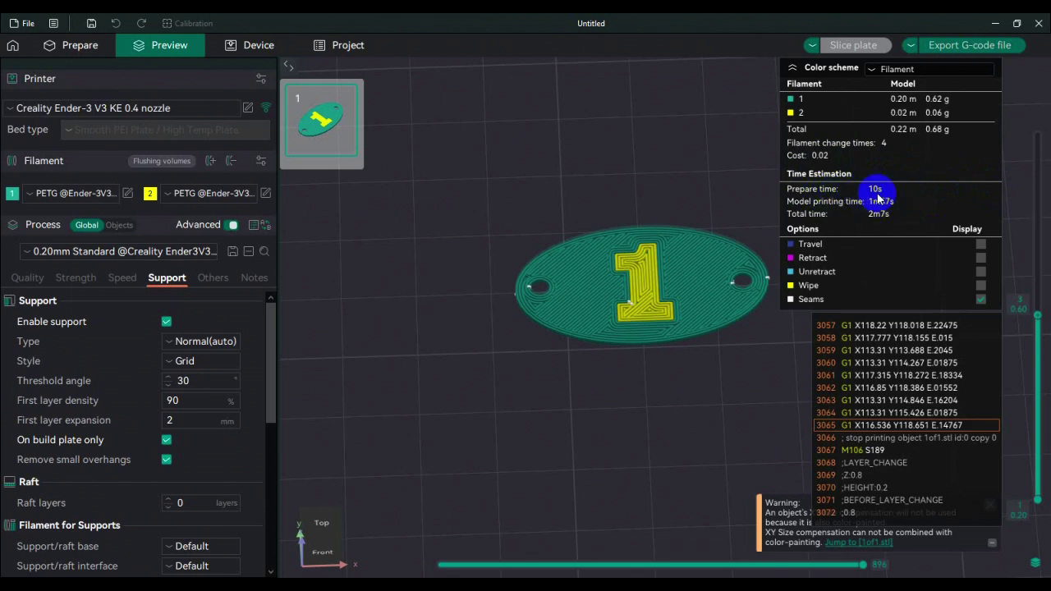
{"action": "scroll", "coordinate": [646, 224], "scroll_direction": "down", "scroll_amount": 8}
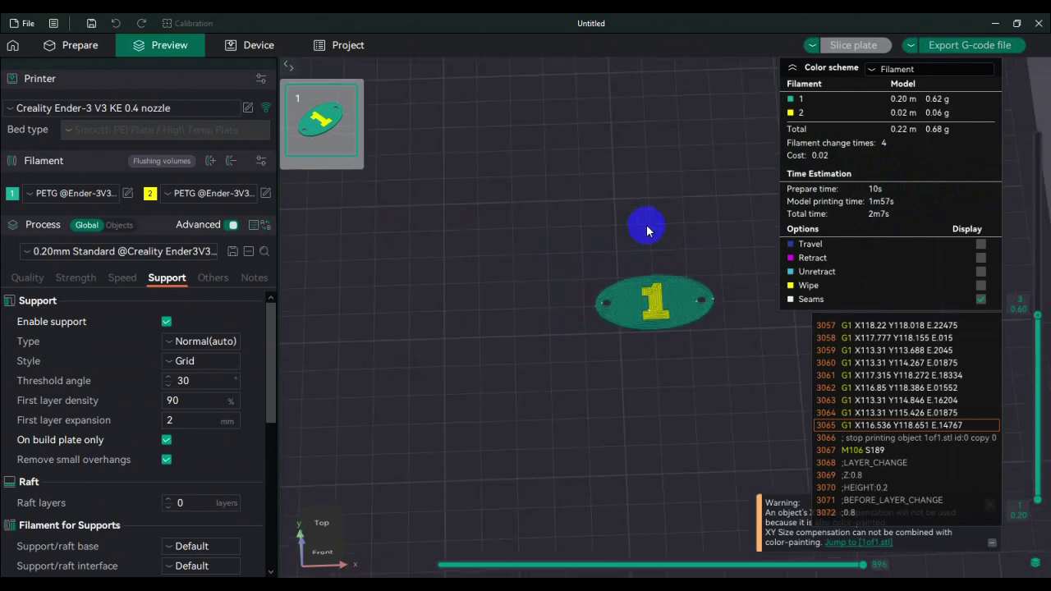
{"action": "scroll", "coordinate": [647, 225], "scroll_direction": "up", "scroll_amount": 10}
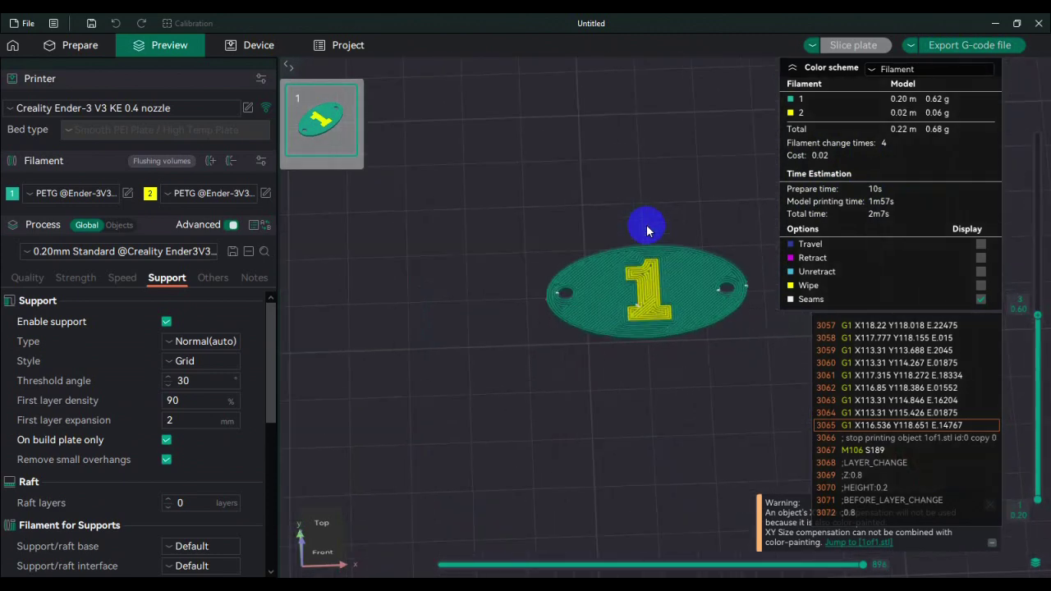
{"action": "scroll", "coordinate": [651, 218], "scroll_direction": "down", "scroll_amount": 3}
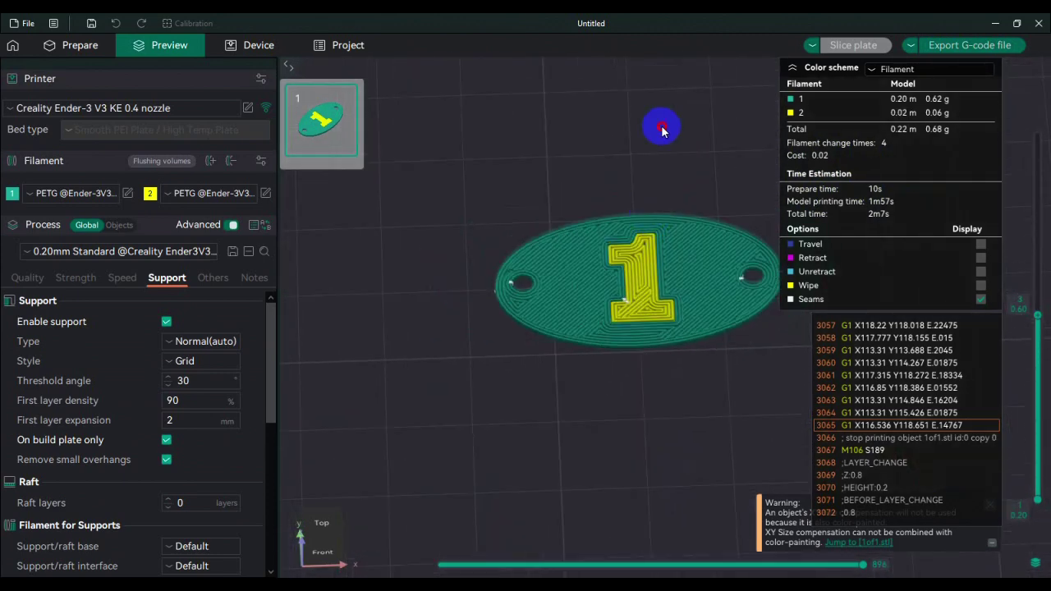
{"action": "left_click_drag", "start_coordinate": [1039, 318], "coordinate": [1034, 136]}
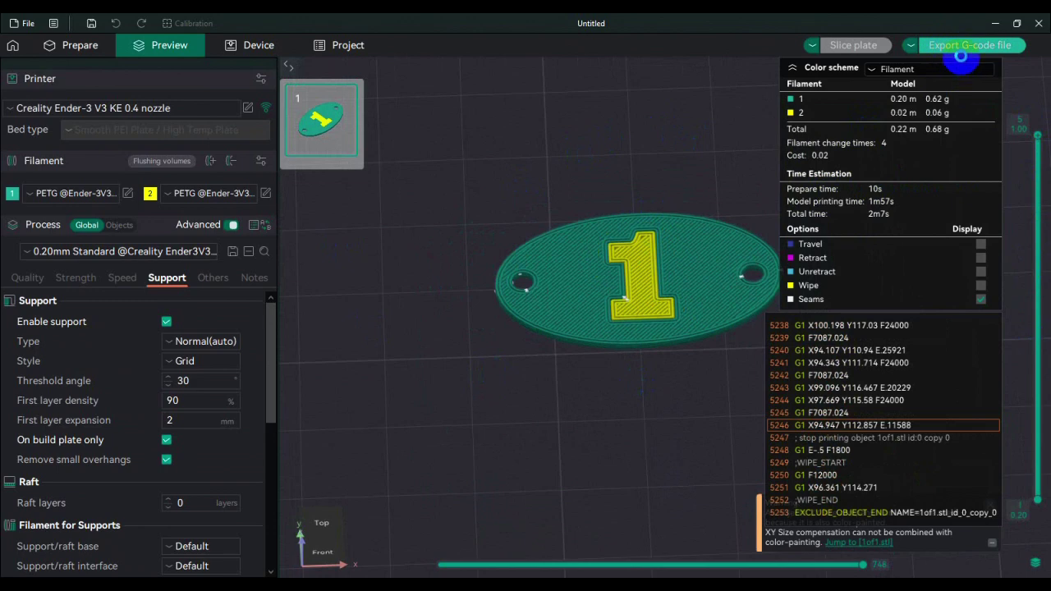
- Save the G-code over 1of1_PETG_2m7s.gcode on USB Drive D:, dismiss warnings, and eject the drive
{"action": "left_click", "coordinate": [961, 57]}
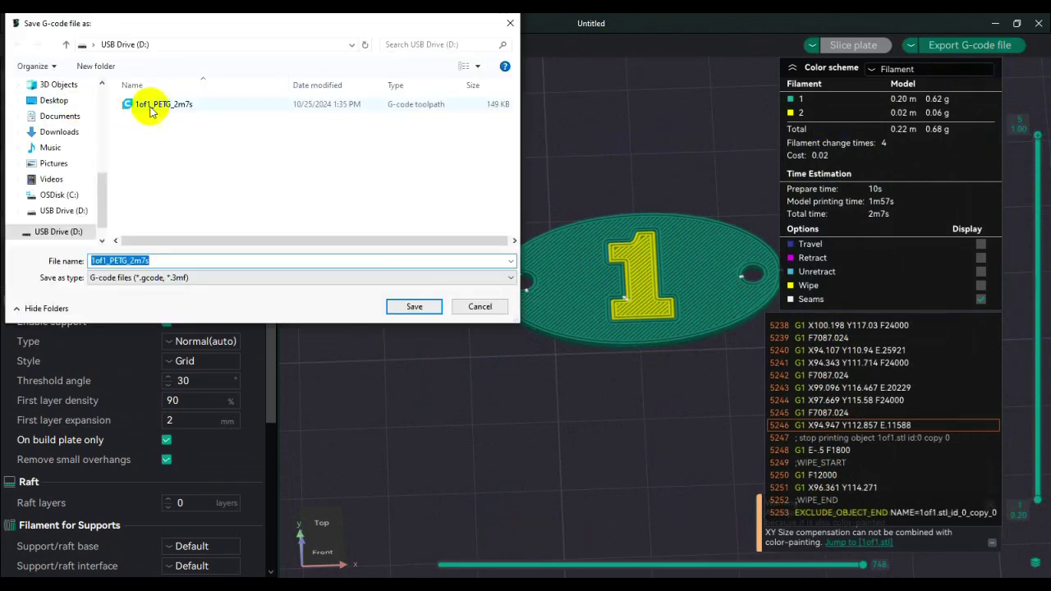
{"action": "left_click", "coordinate": [417, 306]}
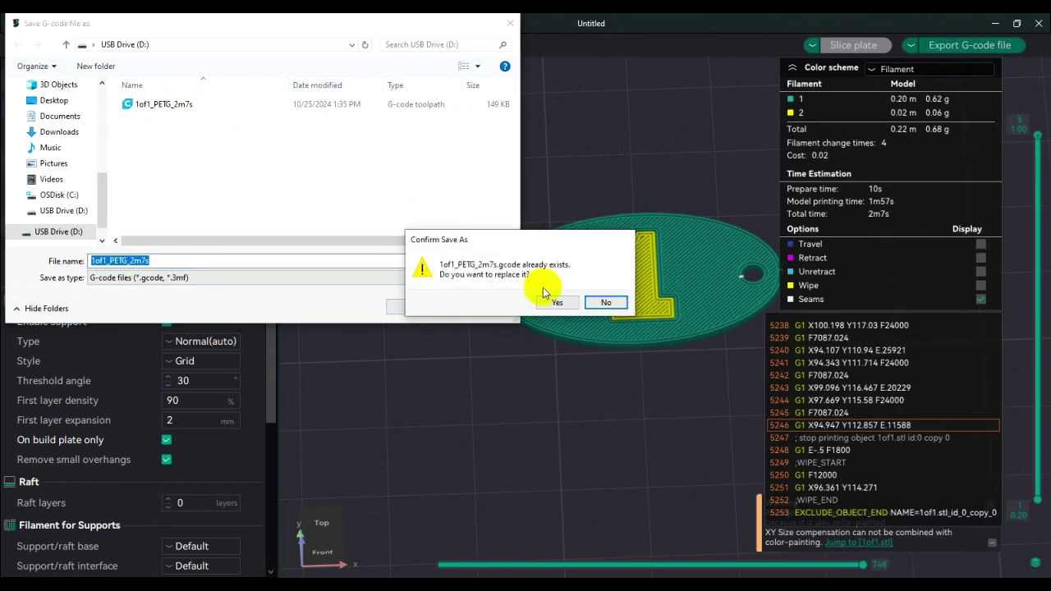
{"action": "left_click", "coordinate": [558, 303]}
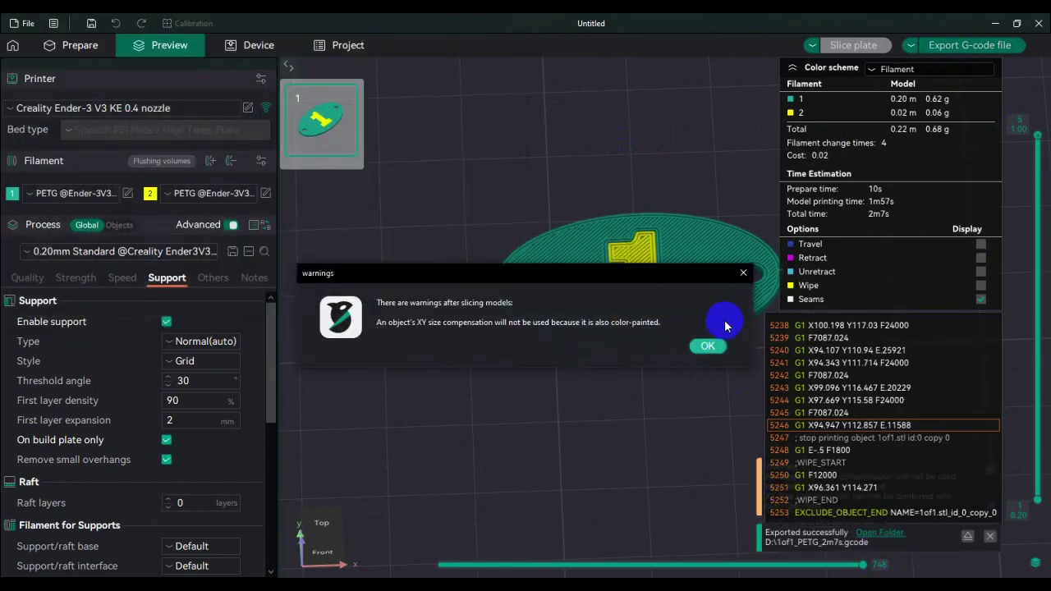
{"action": "left_click", "coordinate": [708, 347]}
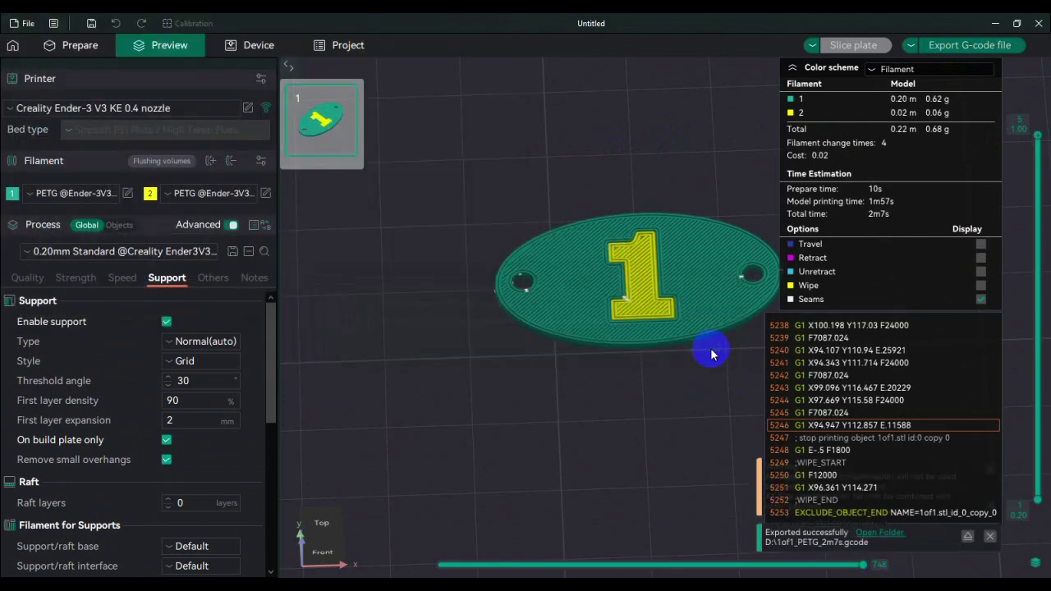
{"action": "left_click", "coordinate": [970, 540]}
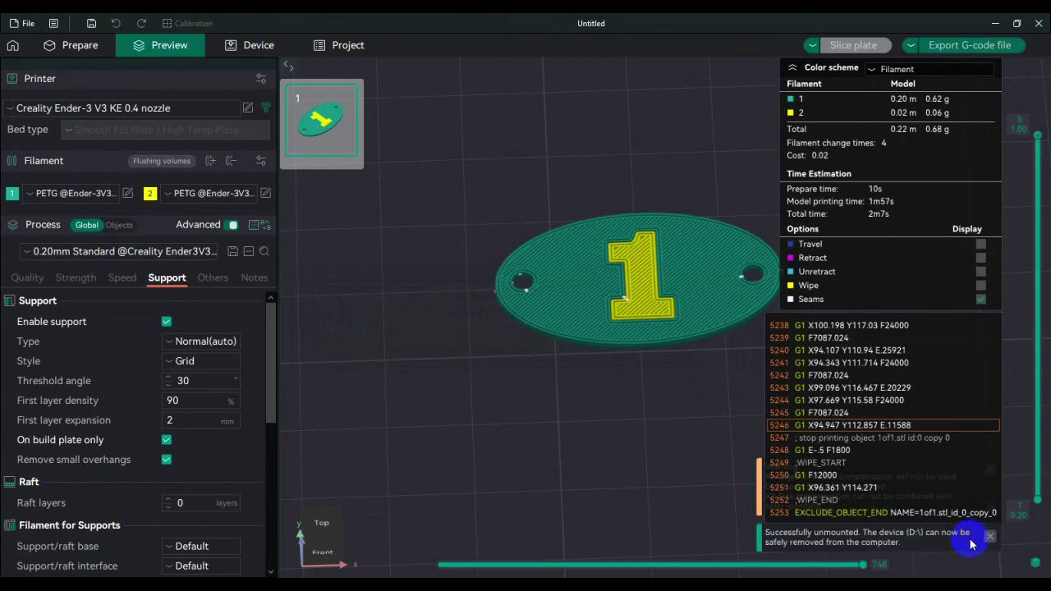